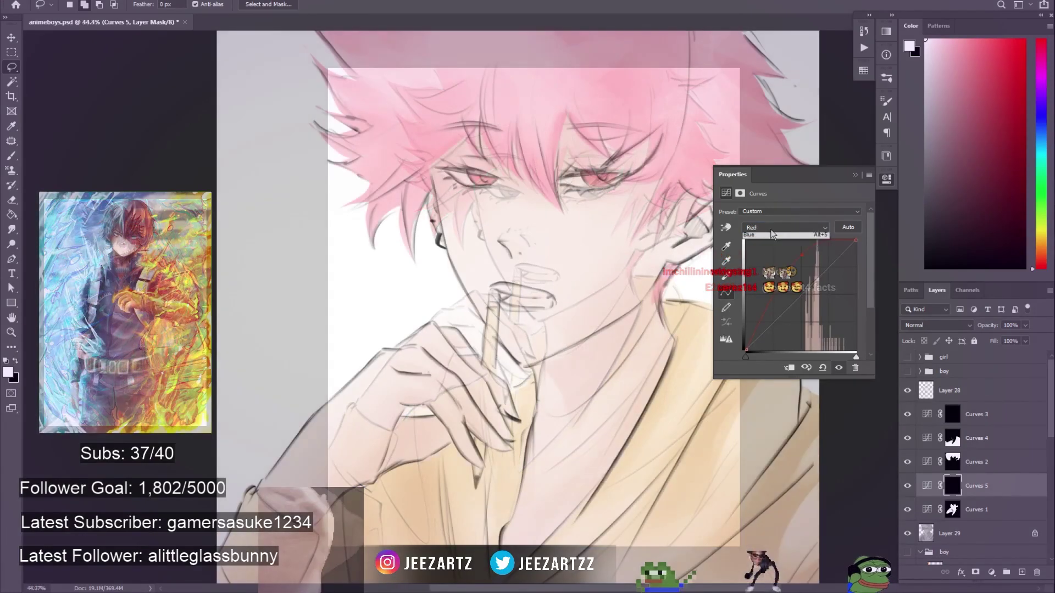
# - Raise the Green channel curve in the Curves 5 adjustment layer
pyautogui.click(786, 227)
pyautogui.click(781, 256)
pyautogui.moveTo(818, 274); pyautogui.dragTo(807, 259)
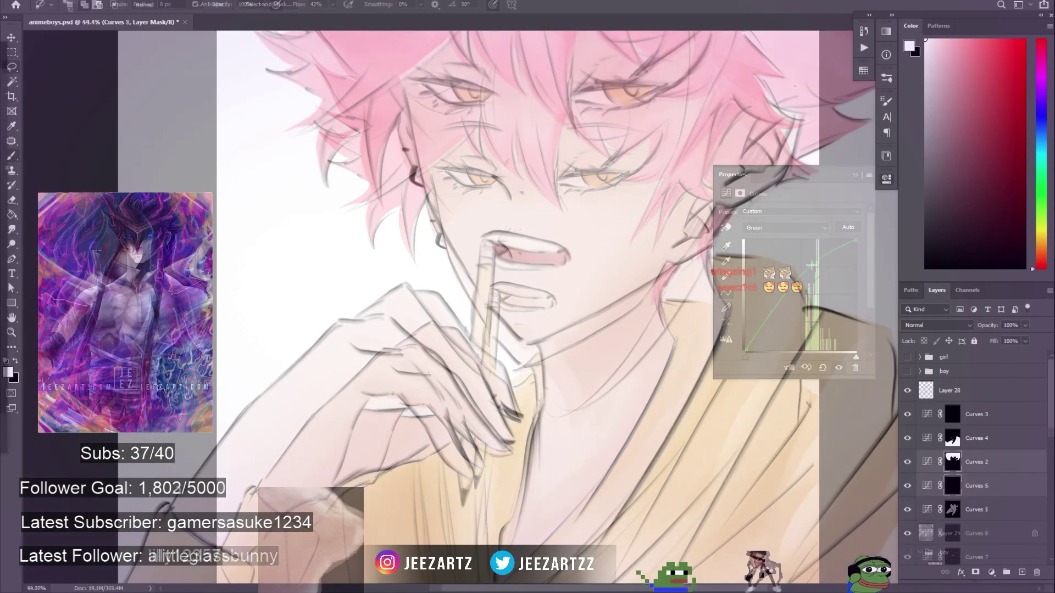
pyautogui.scroll(1, 394, 328)
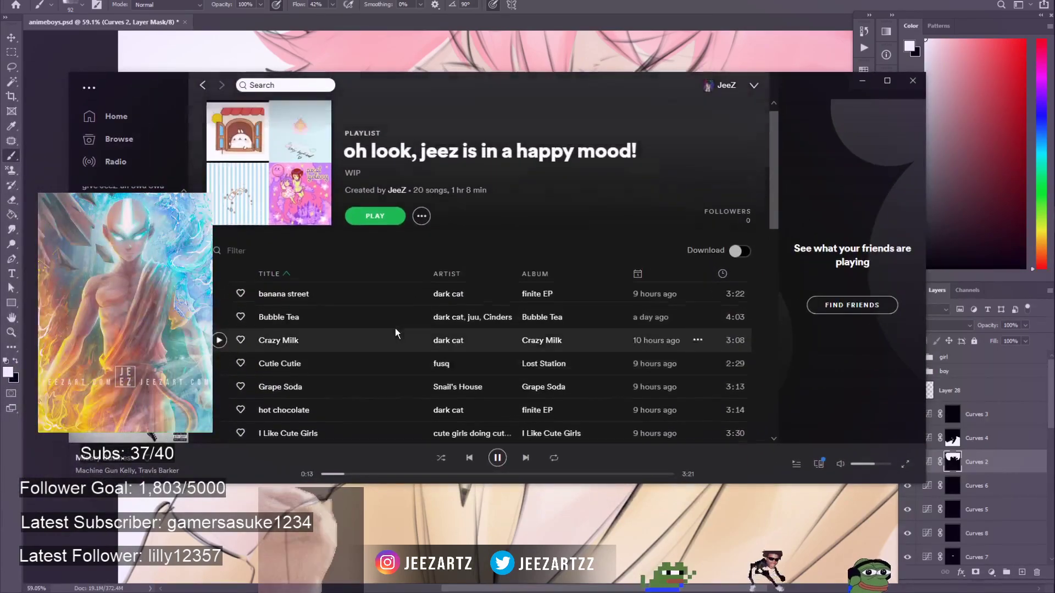
# - Switch to Spotify and play a song from the open playlist
pyautogui.doubleClick(286, 304)
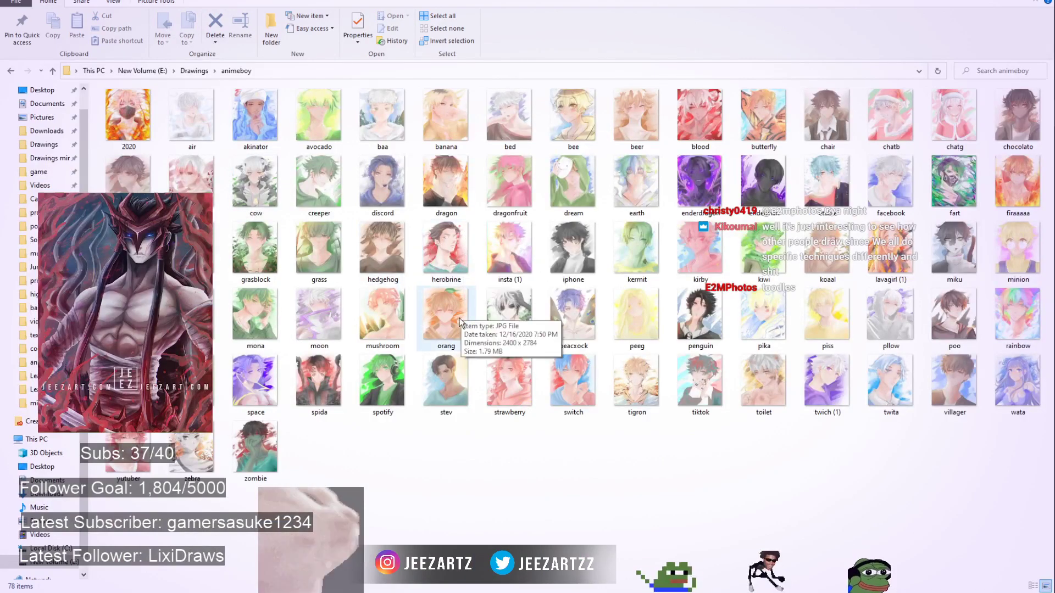
# - Open a drawing from the animeboy folder in the photo viewer and browse through the drawings that follow it
pyautogui.doubleClick(450, 297)
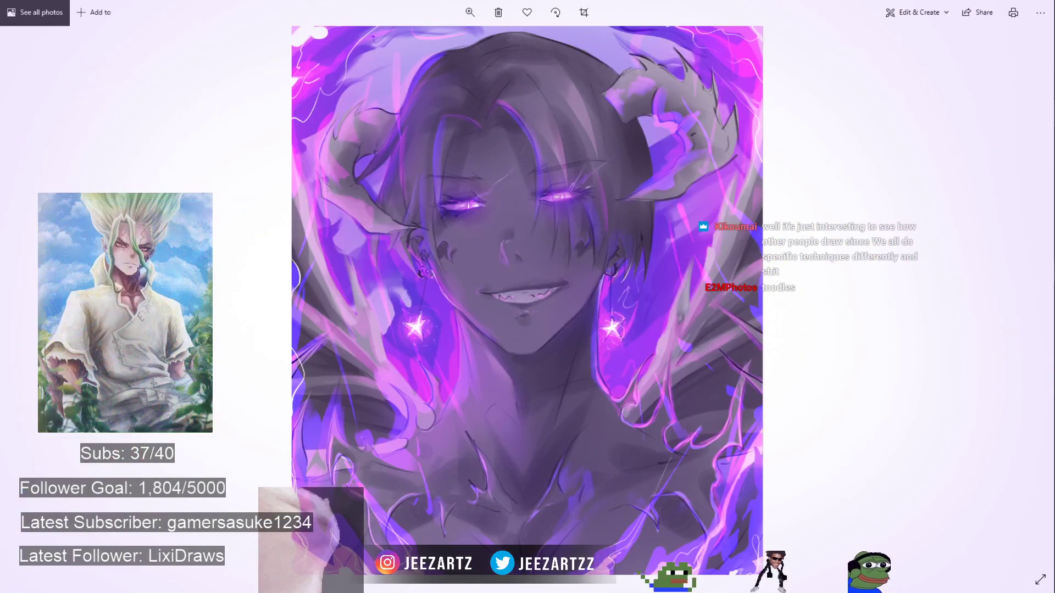
pyautogui.click(1027, 297)
pyautogui.click(1027, 297)
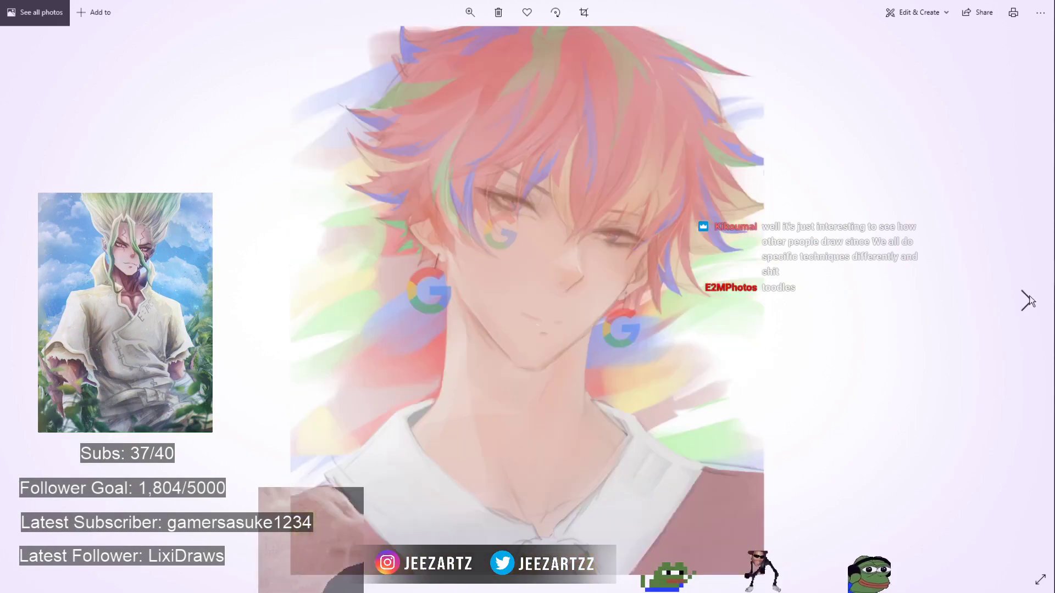
pyautogui.click(1028, 297)
pyautogui.click(1027, 297)
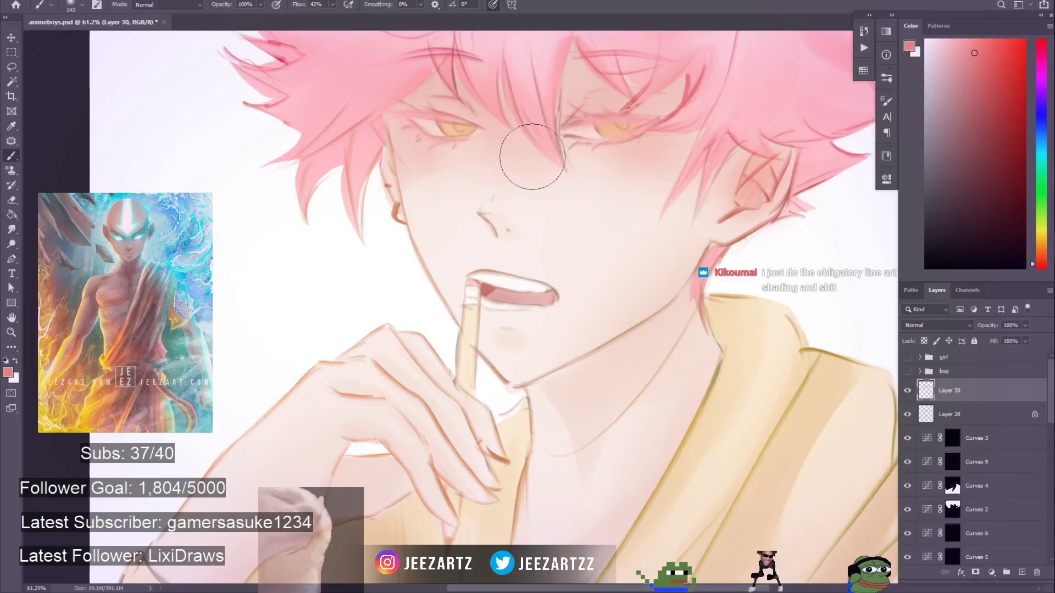
# - Paint the skin and pink hair shading on Layer 30 with colours sampled from the fringe
pyautogui.rightClick(623, 256)
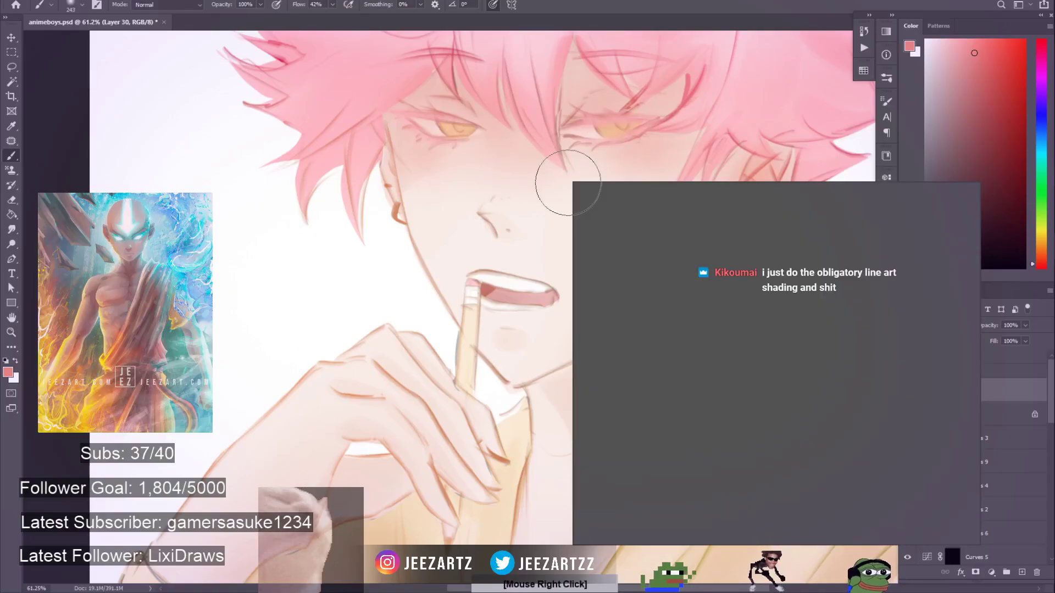
pyautogui.press('Escape')
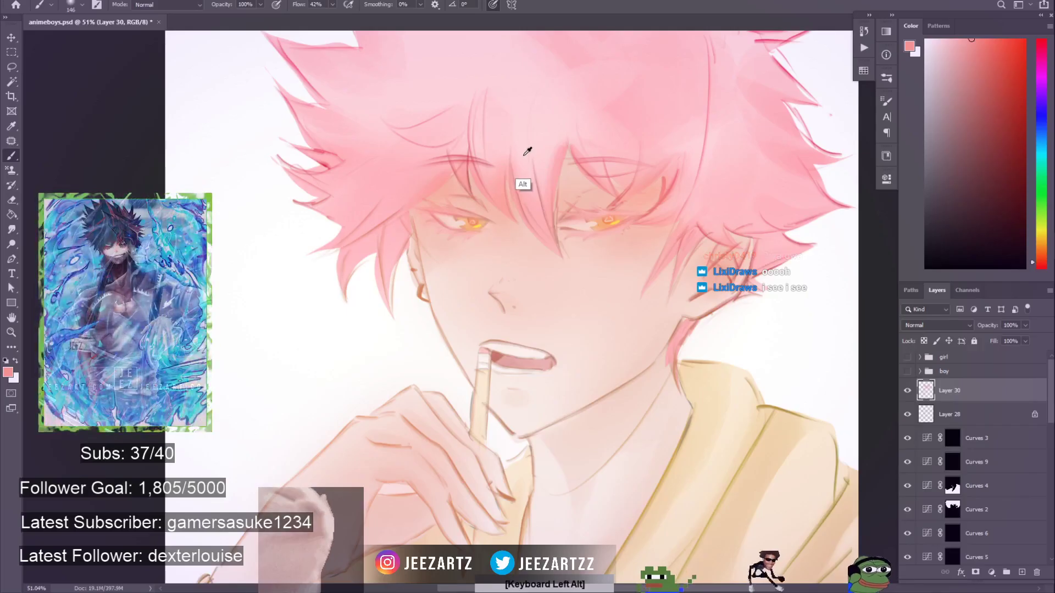
pyautogui.keyDown('alt'); pyautogui.click(515, 168); pyautogui.keyUp('alt')
pyautogui.keyDown('alt'); pyautogui.click(517, 166); pyautogui.keyUp('alt')
pyautogui.scroll(2, 517, 165)
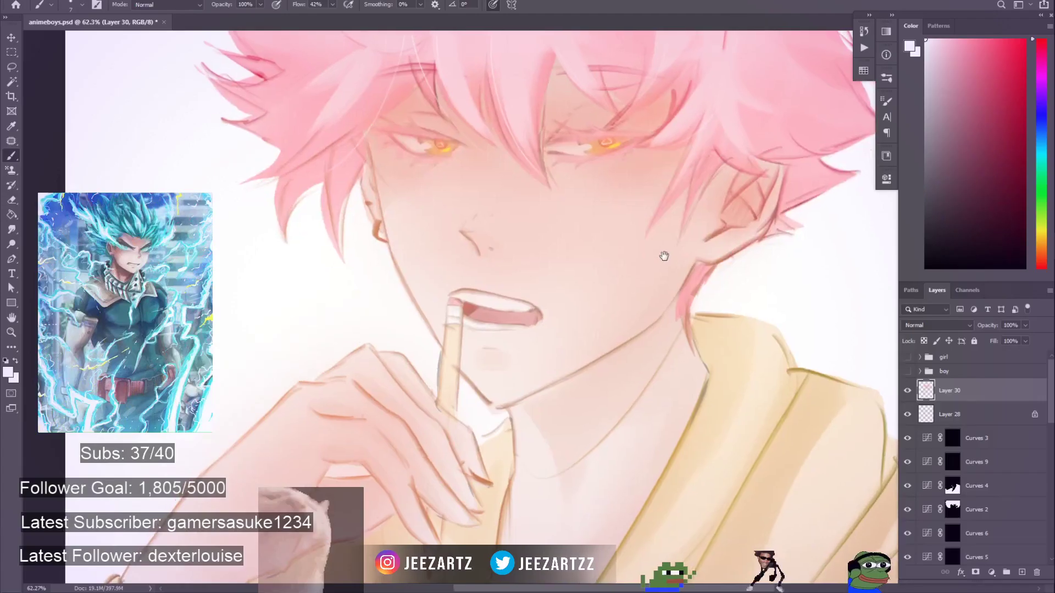
pyautogui.moveTo(663, 256); pyautogui.dragTo(666, 258)
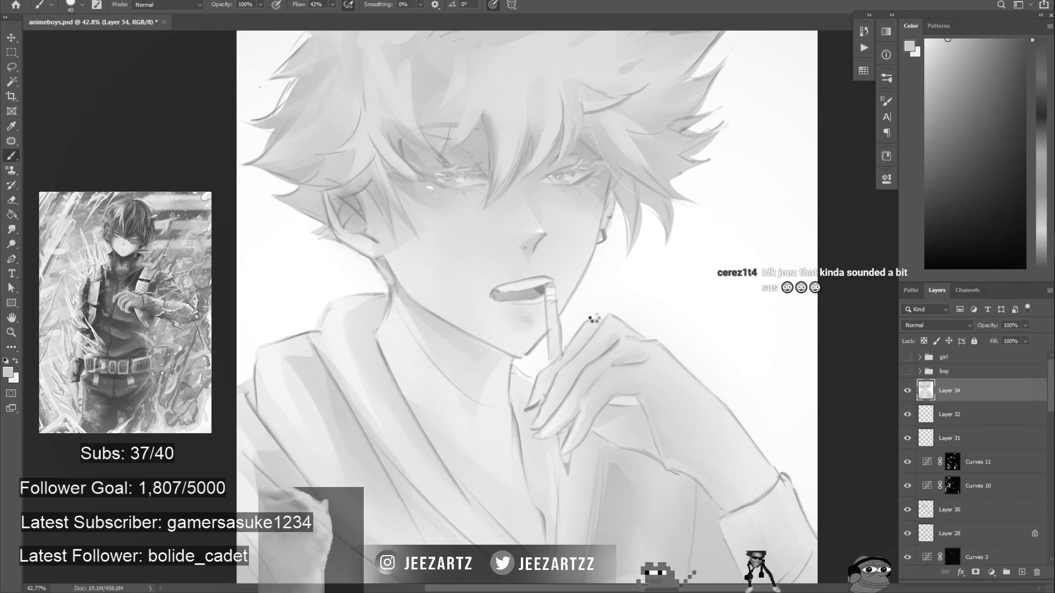
# - Refine the face and hair with a colour sampled beside the eye, and stamp all visible layers into a new layer
pyautogui.press('h')
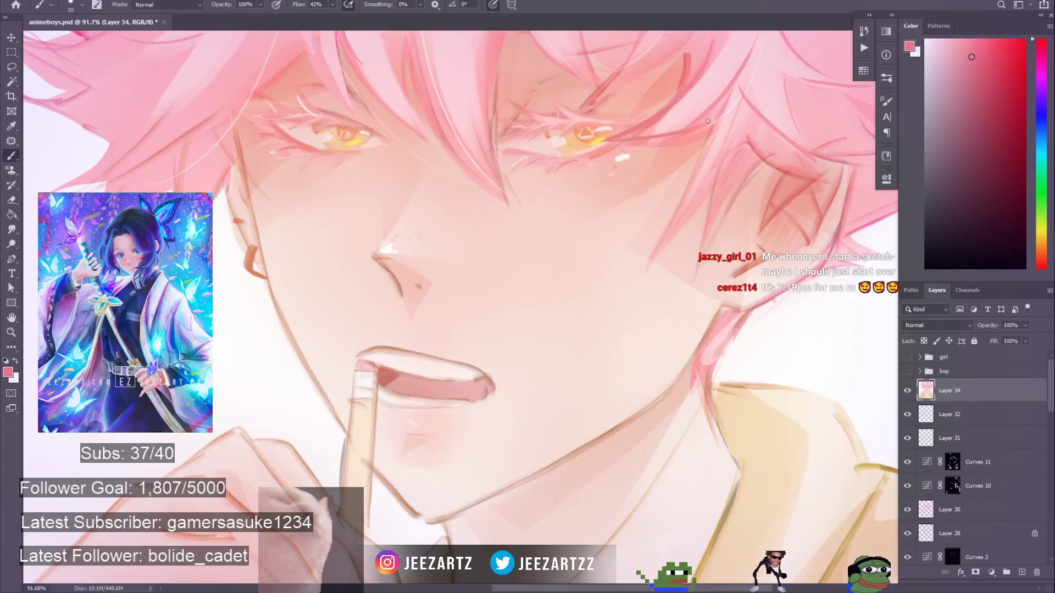
pyautogui.keyDown('alt'); pyautogui.click(676, 118); pyautogui.keyUp('alt')
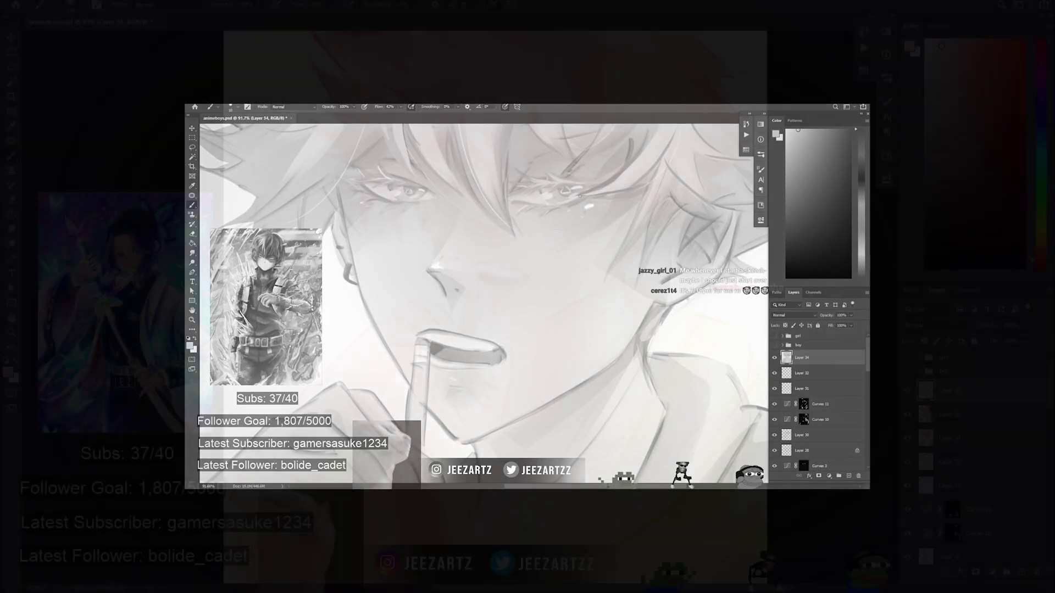
pyautogui.scroll(3, 550, 176)
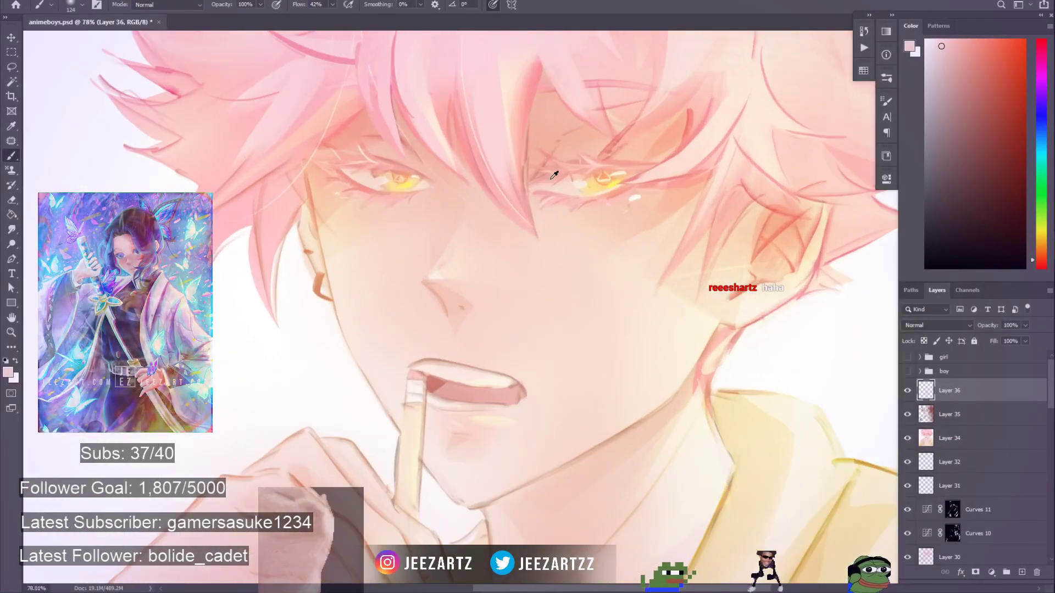
pyautogui.hotkey('ctrl', 'shift', 'alt', 'e')
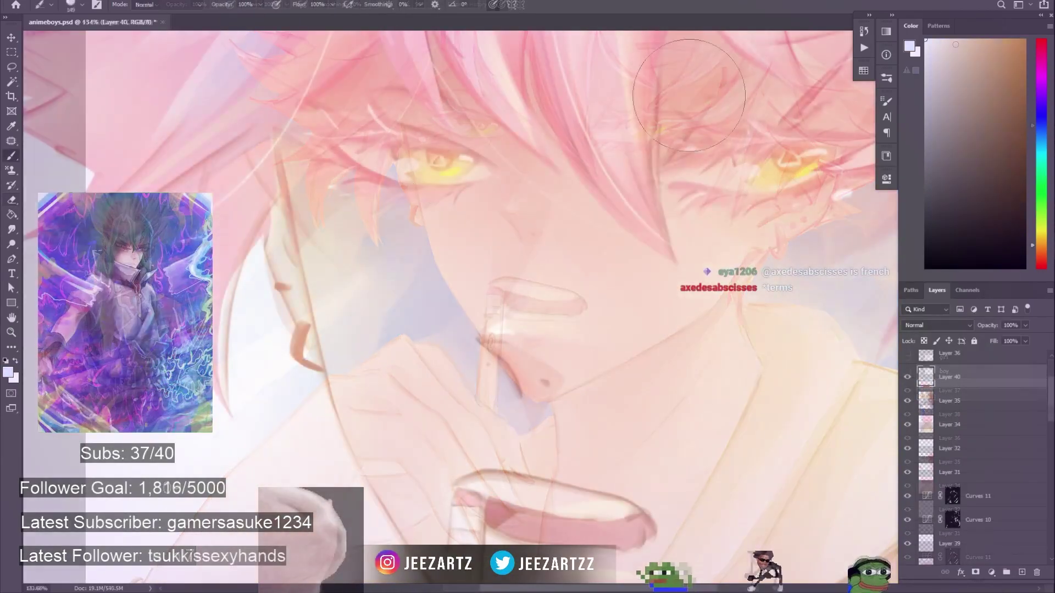
# - Reduce the size of the sharp brush for painting the hair and face on Layer 40
pyautogui.rightClick(738, 148)
pyautogui.moveTo(732, 193); pyautogui.dragTo(706, 192)
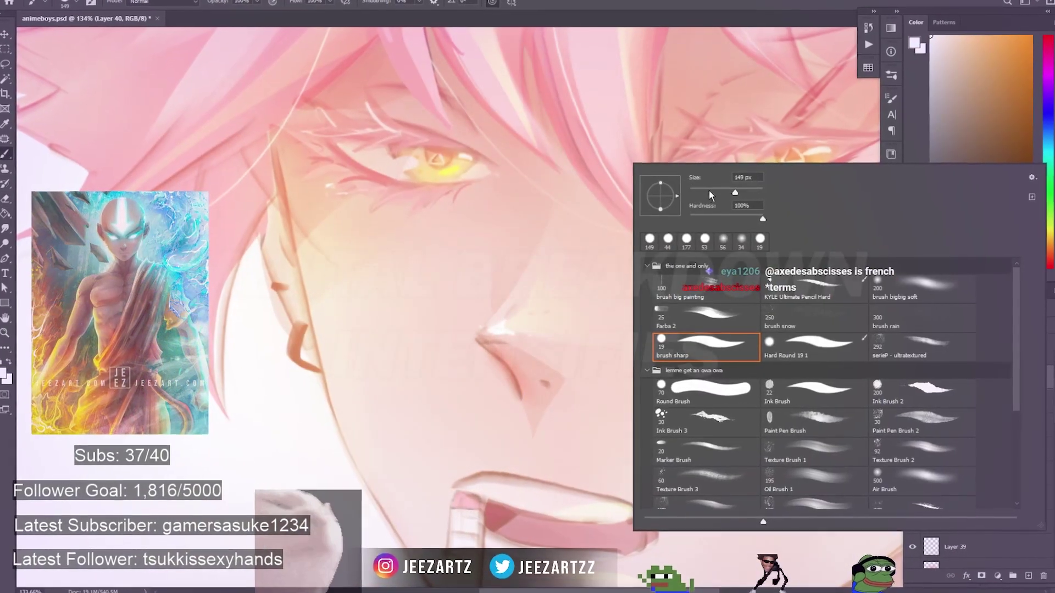
pyautogui.press('Return')
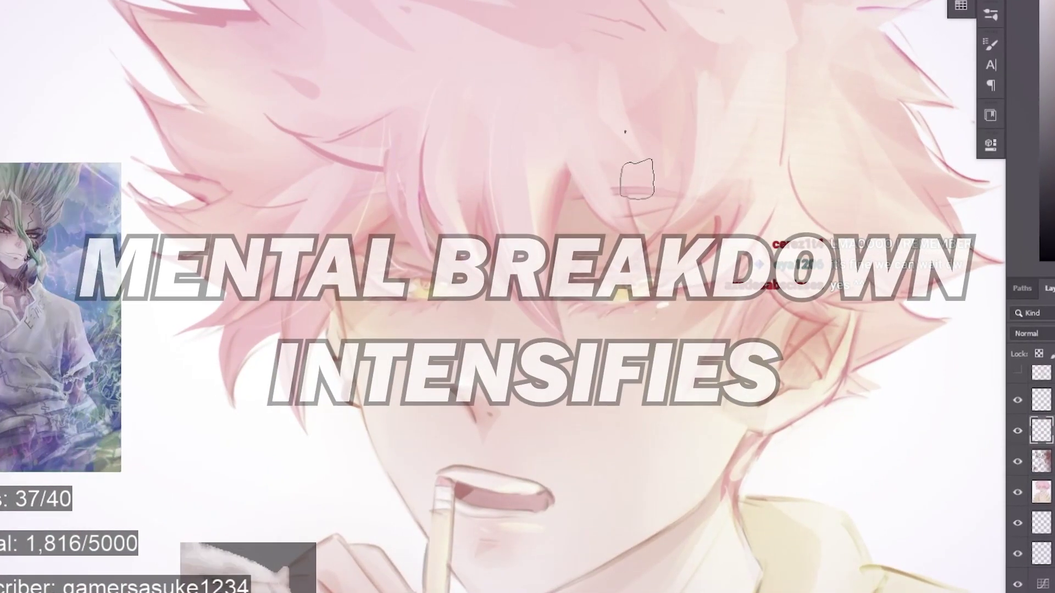
pyautogui.rightClick(652, 162)
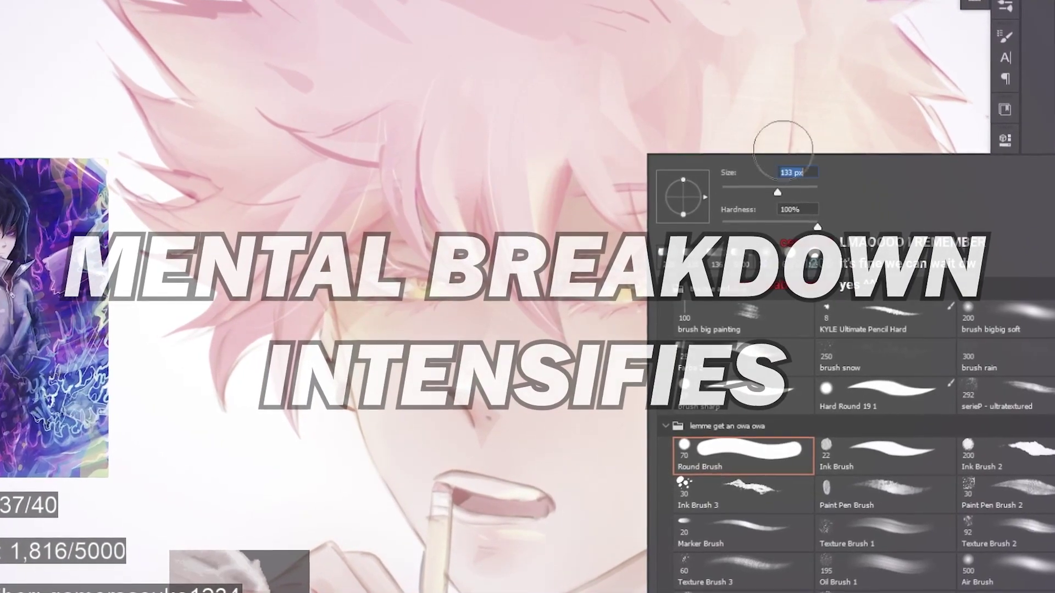
pyautogui.press('Escape')
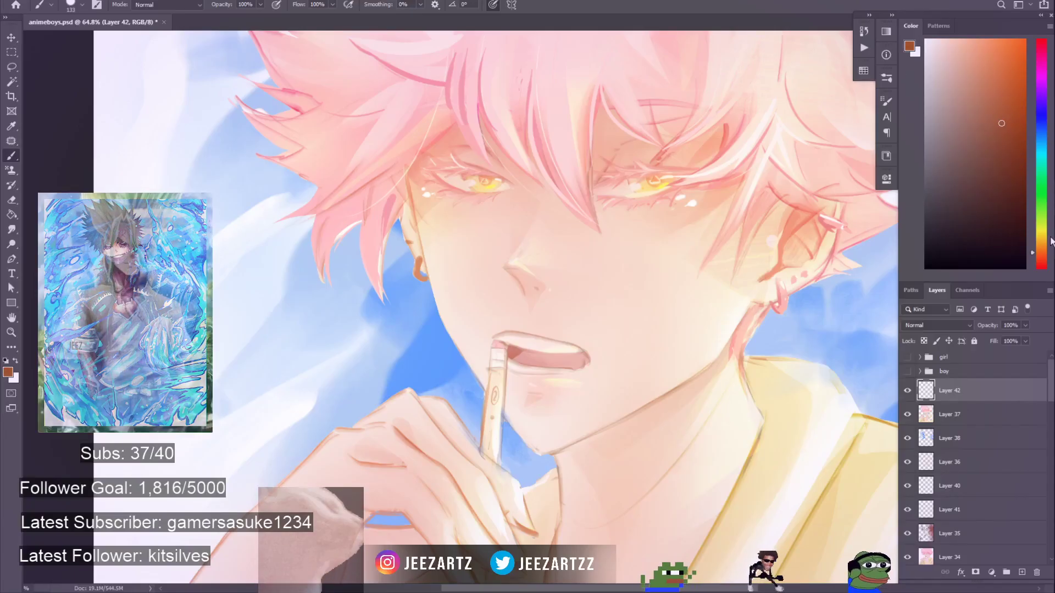
# - Shift the foreground hue from orange-brown to dark red and select the Farba 2 brush for Layer 42
pyautogui.click(1037, 262)
pyautogui.rightClick(591, 273)
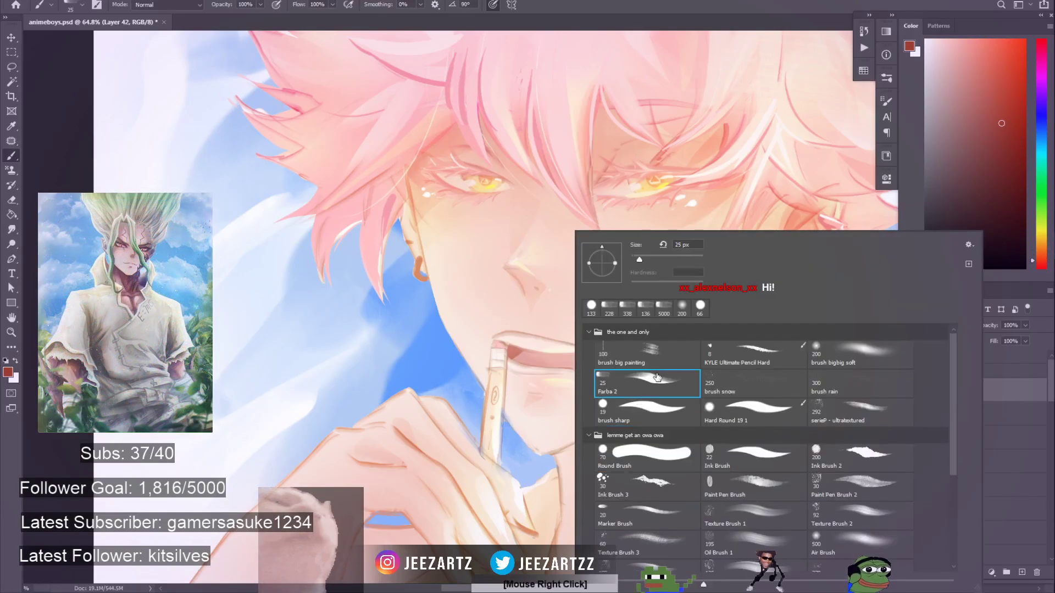
pyautogui.doubleClick(655, 374)
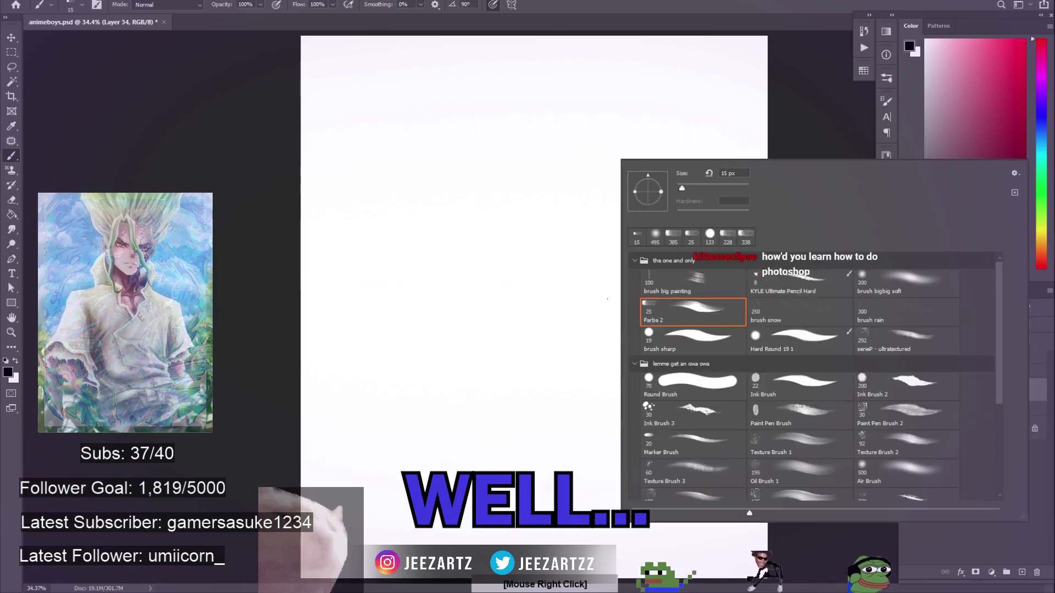
# - Sketch a large circular head guide with facial features on Layer 34, and reposition the selected features with Free Transform
pyautogui.click(585, 290)
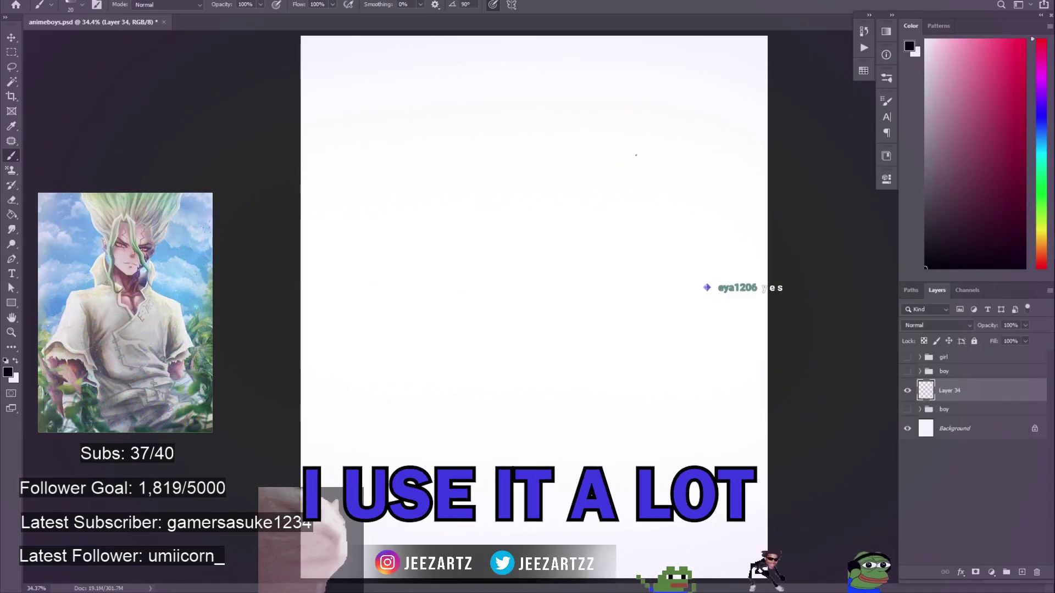
pyautogui.moveTo(566, 59); pyautogui.dragTo(552, 279)
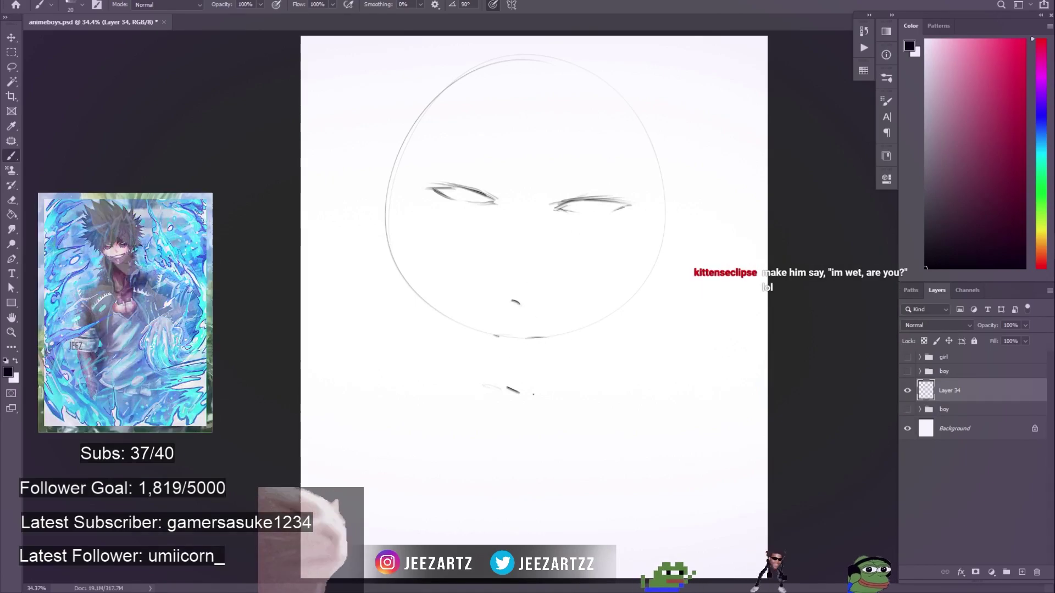
pyautogui.hotkey('ctrl', 't')
pyautogui.press('Return')
pyautogui.hotkey('ctrl', 'd')
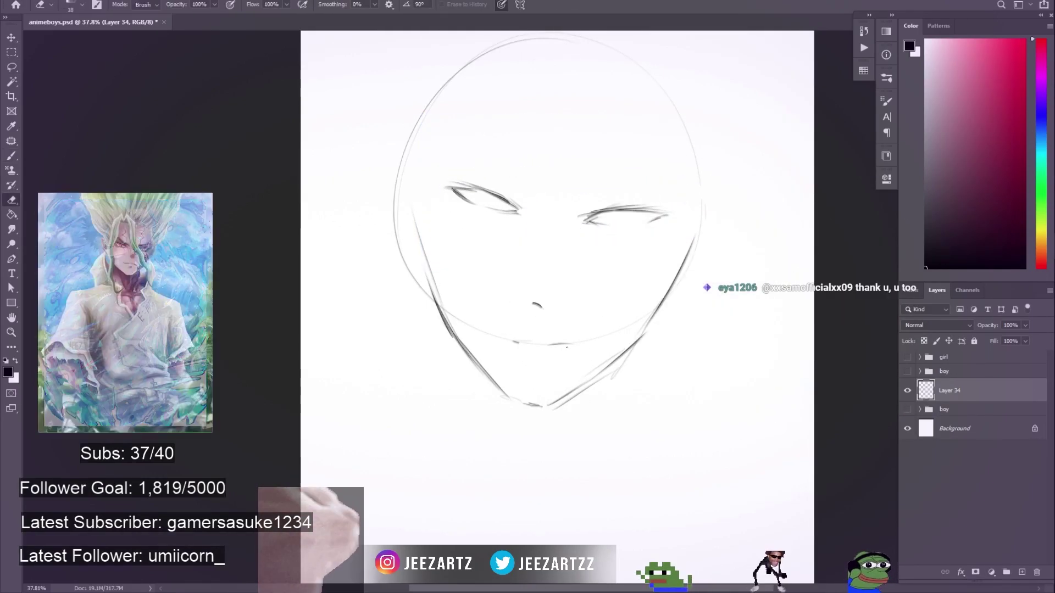
# - Sketch the jaw, neck and ears around the head guide, redrawing the neck line below the left ear
pyautogui.press('b')
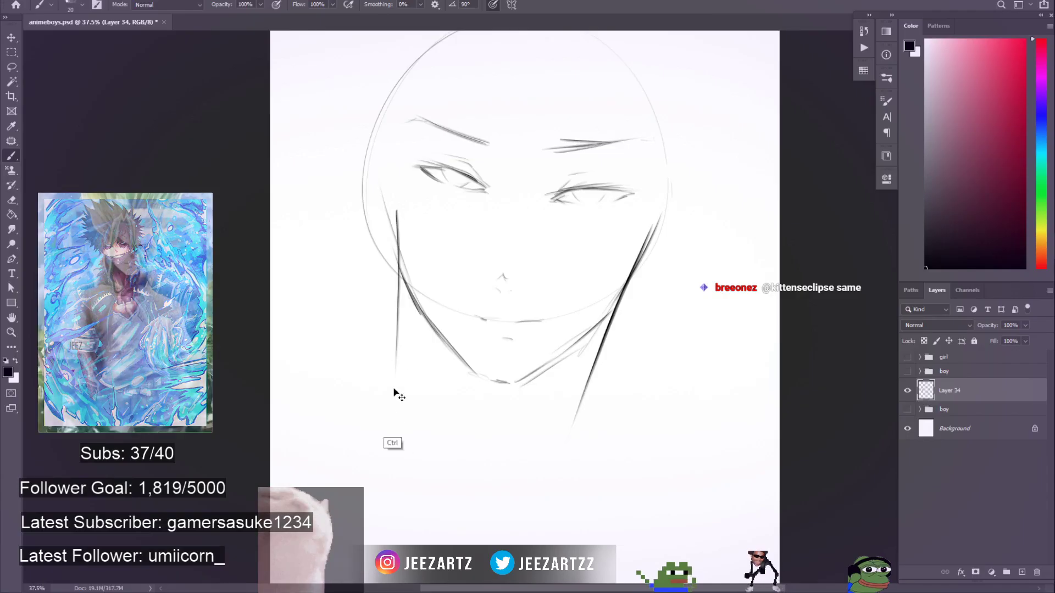
pyautogui.hotkey('ctrl', 'z')
pyautogui.moveTo(398, 215); pyautogui.dragTo(401, 379)
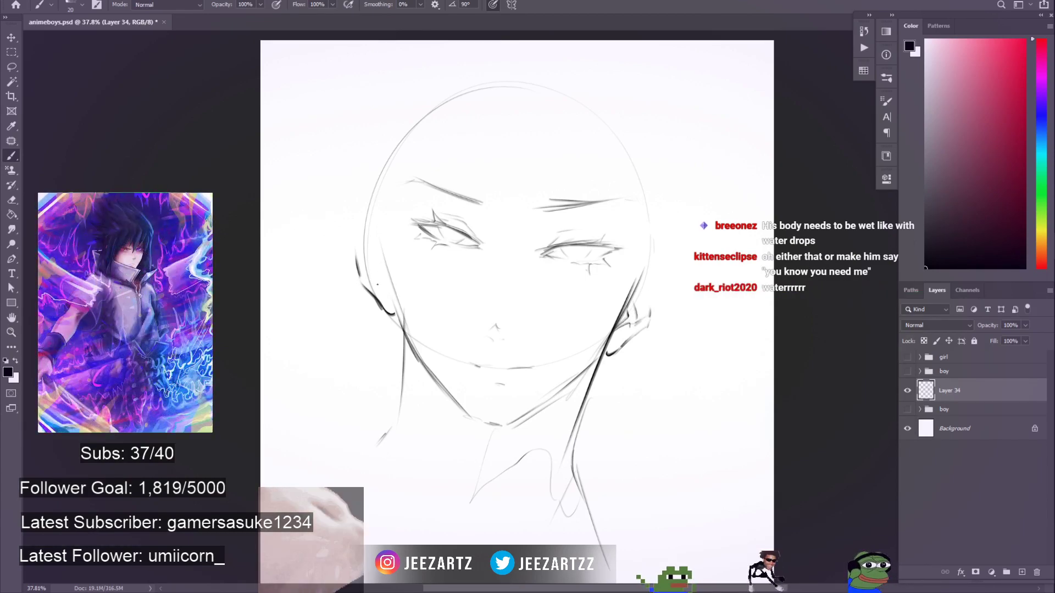
pyautogui.moveTo(394, 300); pyautogui.dragTo(381, 267)
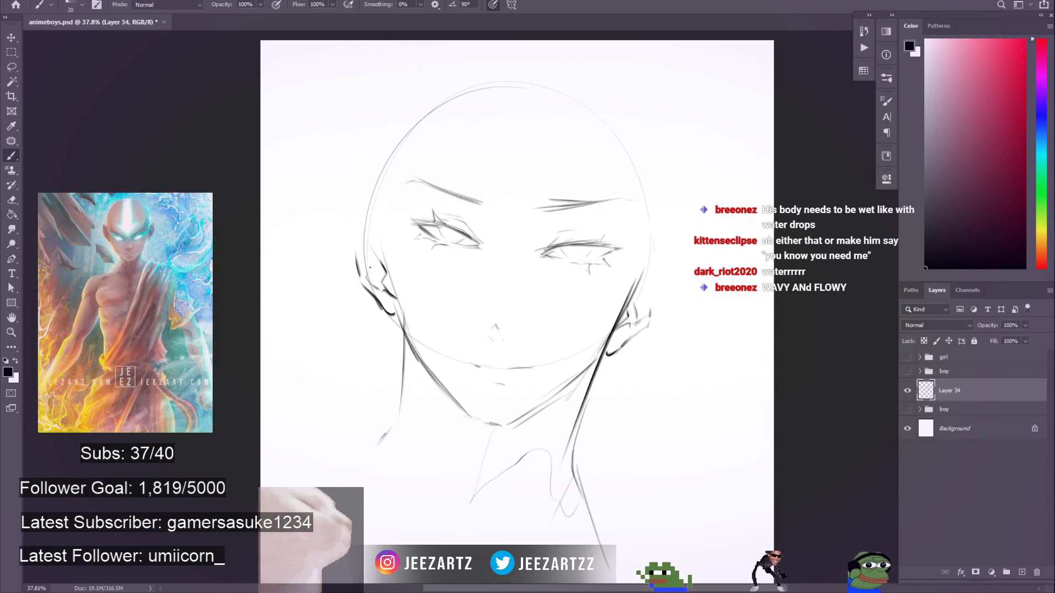
# - Sketch straight, parted hair with long side strands around the head on a new layer
pyautogui.hotkey('ctrl', 'shift', 'alt', 'n')
pyautogui.moveTo(486, 137)
pyautogui.mouseDown()
pyautogui.moveTo(528, 109)
pyautogui.moveTo(552, 129)
pyautogui.mouseUp()
pyautogui.moveTo(526, 84)
pyautogui.mouseDown()
pyautogui.moveTo(541, 77)
pyautogui.moveTo(546, 109)
pyautogui.moveTo(580, 49)
pyautogui.mouseUp()
pyautogui.moveTo(624, 96); pyautogui.dragTo(610, 200)
pyautogui.moveTo(651, 61); pyautogui.dragTo(670, 247)
pyautogui.moveTo(711, 137); pyautogui.dragTo(687, 259)
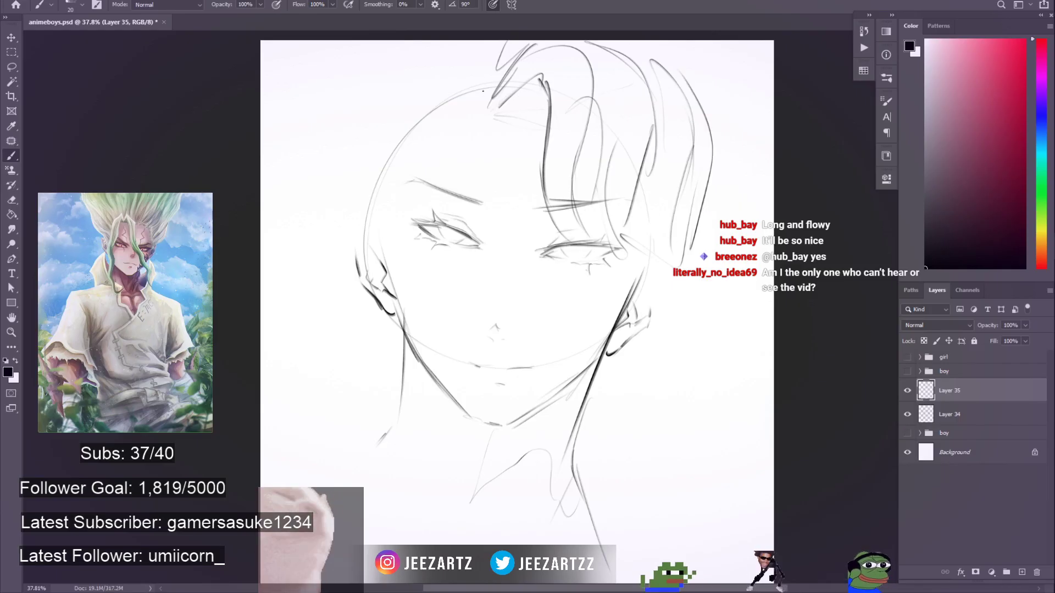
pyautogui.moveTo(483, 96)
pyautogui.mouseDown()
pyautogui.moveTo(484, 119)
pyautogui.moveTo(384, 222)
pyautogui.mouseUp()
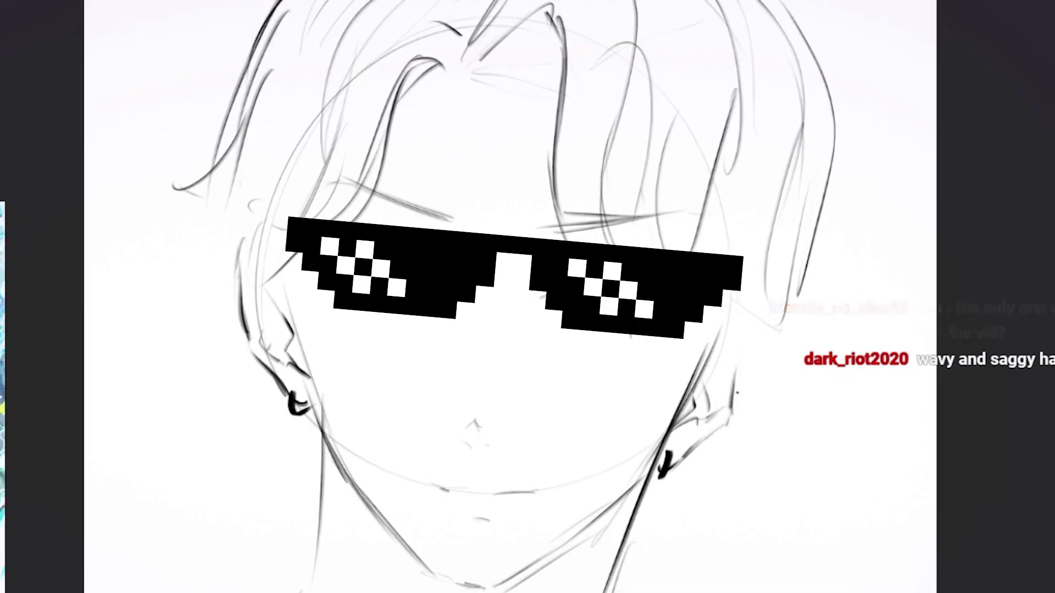
# - Sketch wavy hair, drop earrings, shoulders and collarbones on Layer 36, and lasso the curl at the upper left of the hair
pyautogui.moveTo(490, 87); pyautogui.dragTo(481, 186)
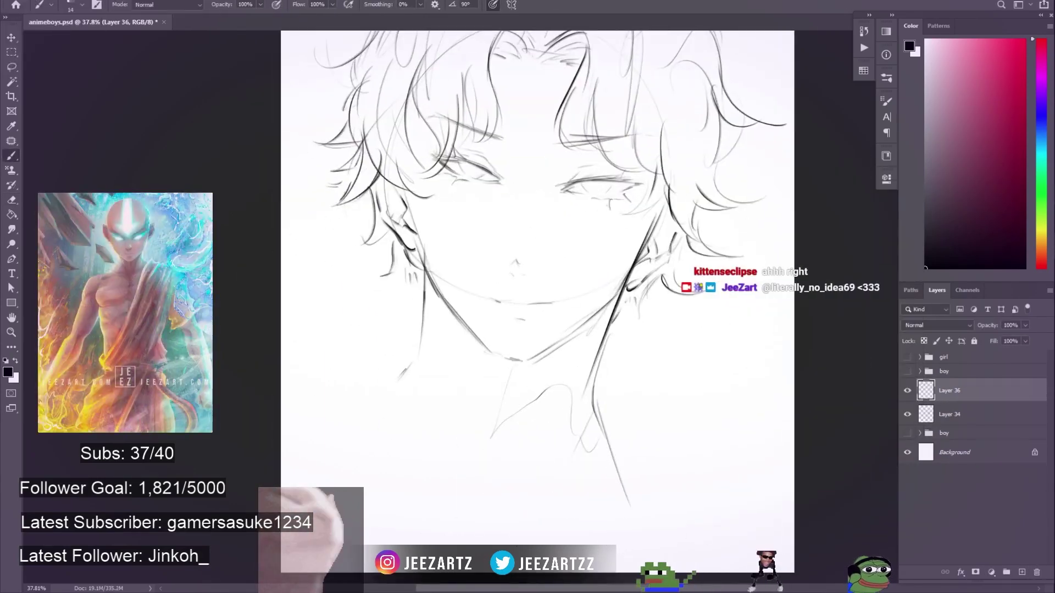
pyautogui.hscroll(-2, 538, 301)
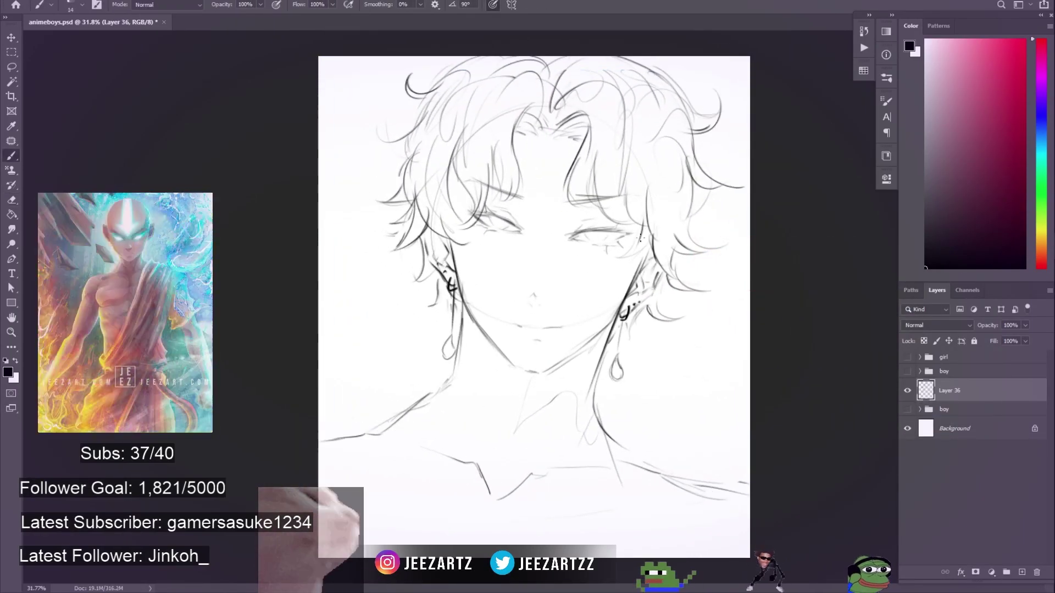
pyautogui.scroll(3, 560, 273)
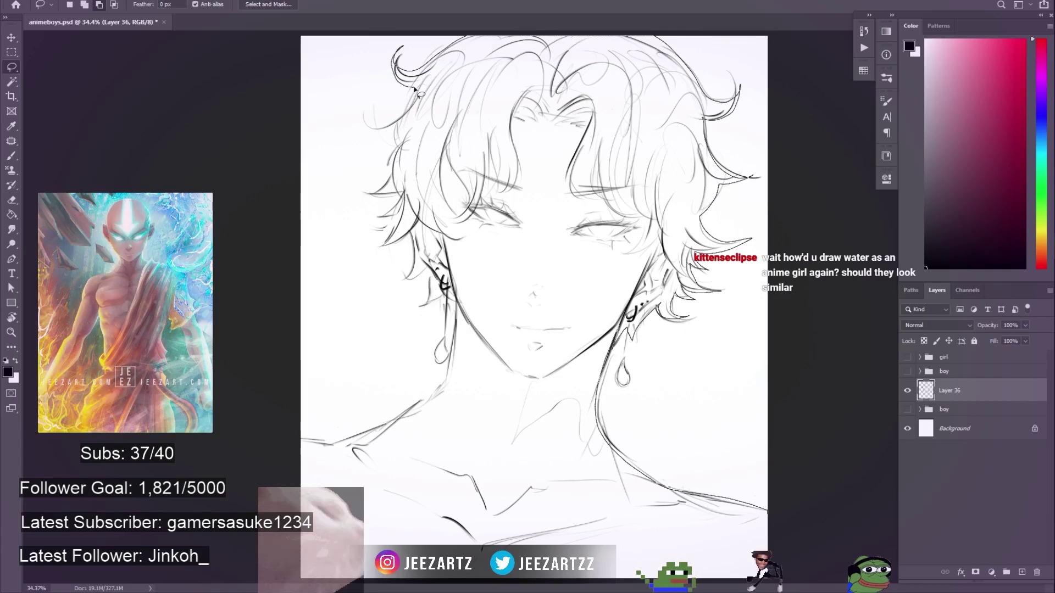
pyautogui.moveTo(416, 90)
pyautogui.mouseDown()
pyautogui.moveTo(307, 440)
pyautogui.moveTo(416, 88)
pyautogui.mouseUp()
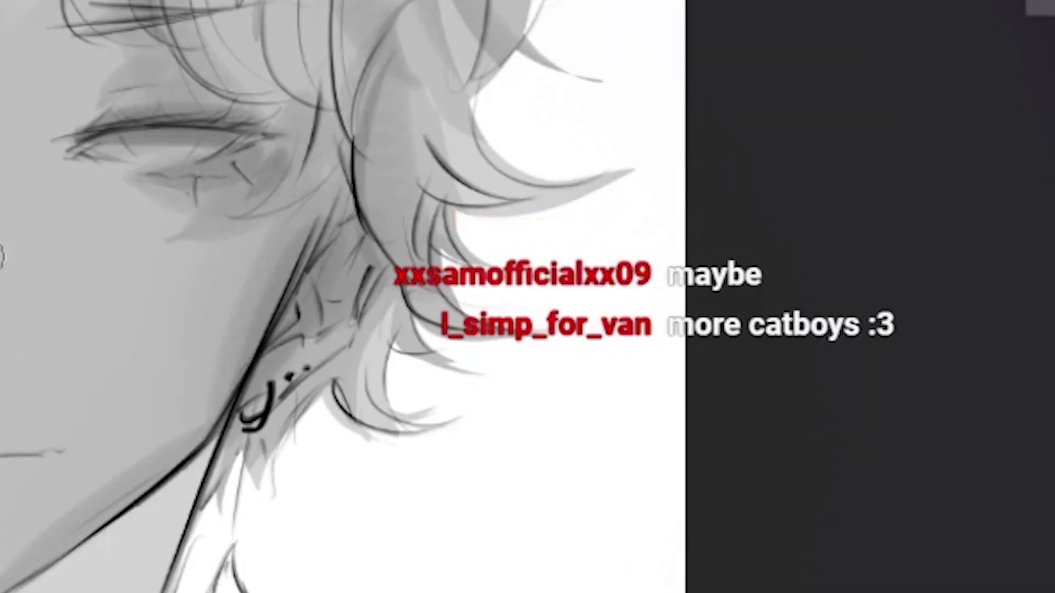
# - Sample a lighter grey near the hair's edge and set the sharp brush to 108 px for shading Layer 37
pyautogui.press('alt')
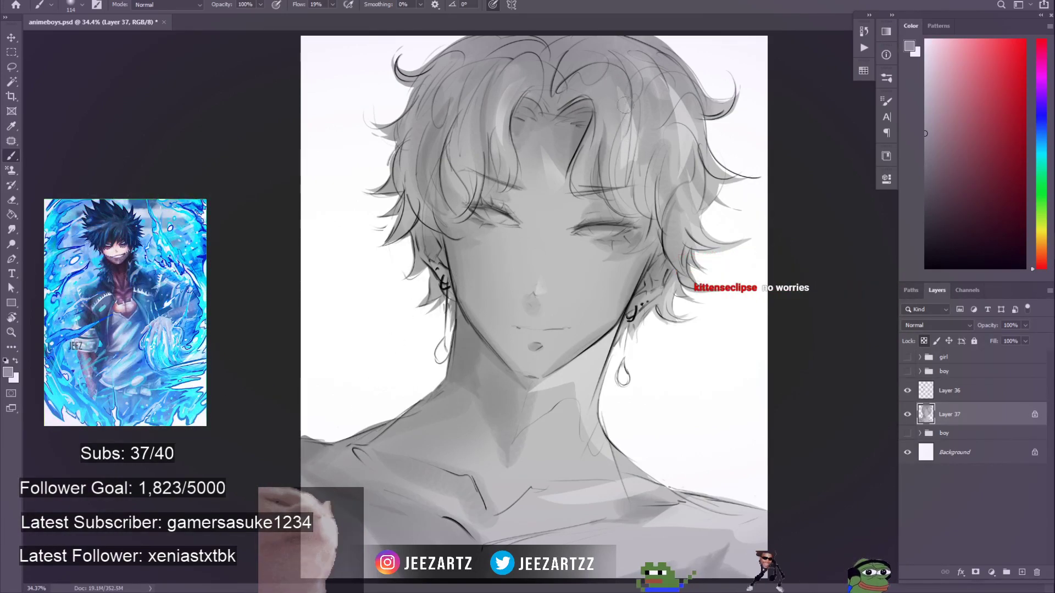
pyautogui.keyDown('alt'); pyautogui.click(709, 77); pyautogui.keyUp('alt')
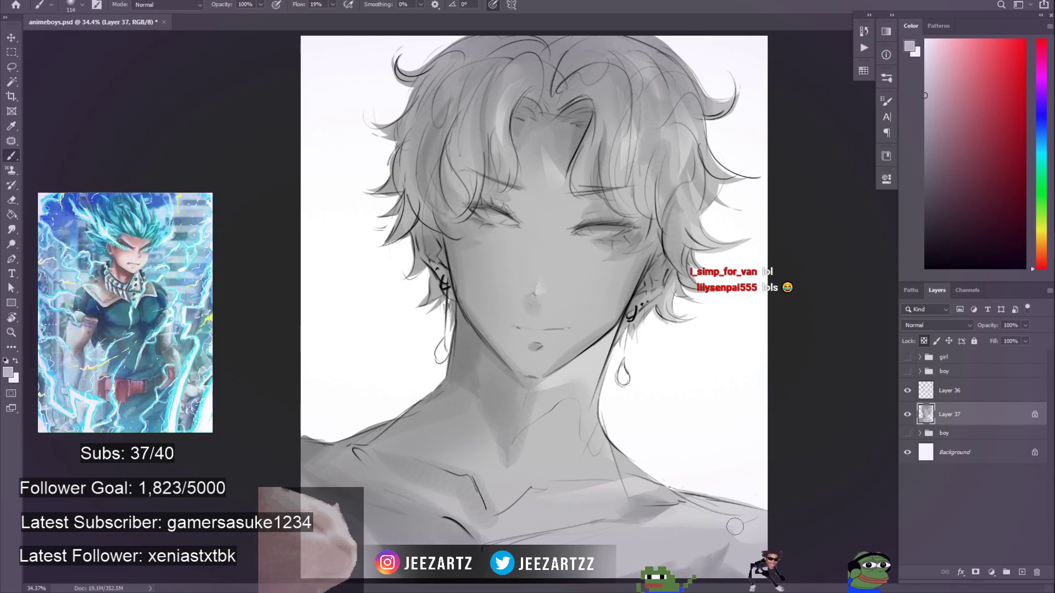
pyautogui.click(697, 404)
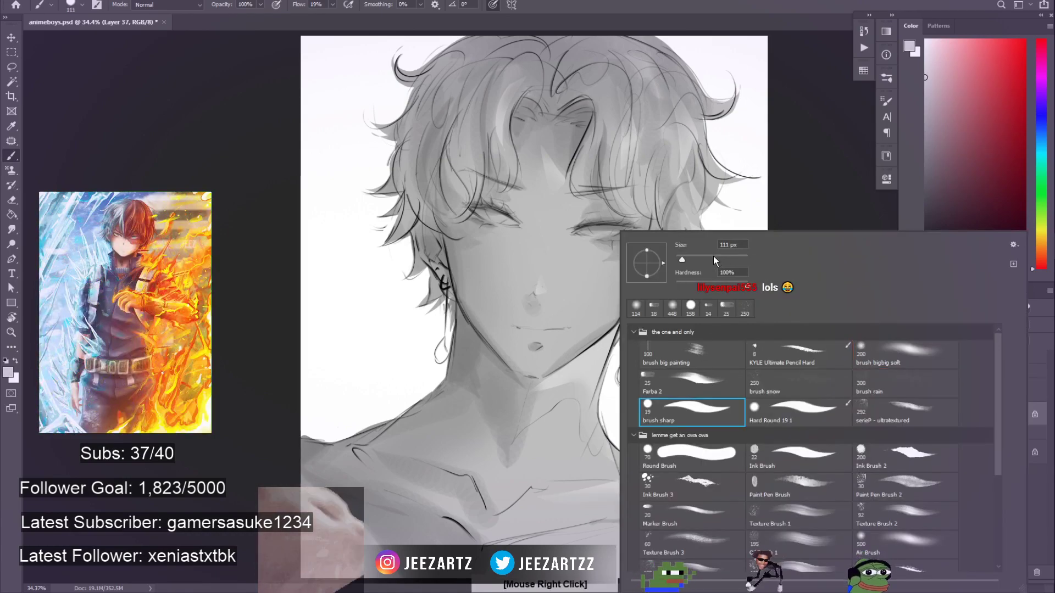
pyautogui.press('Return')
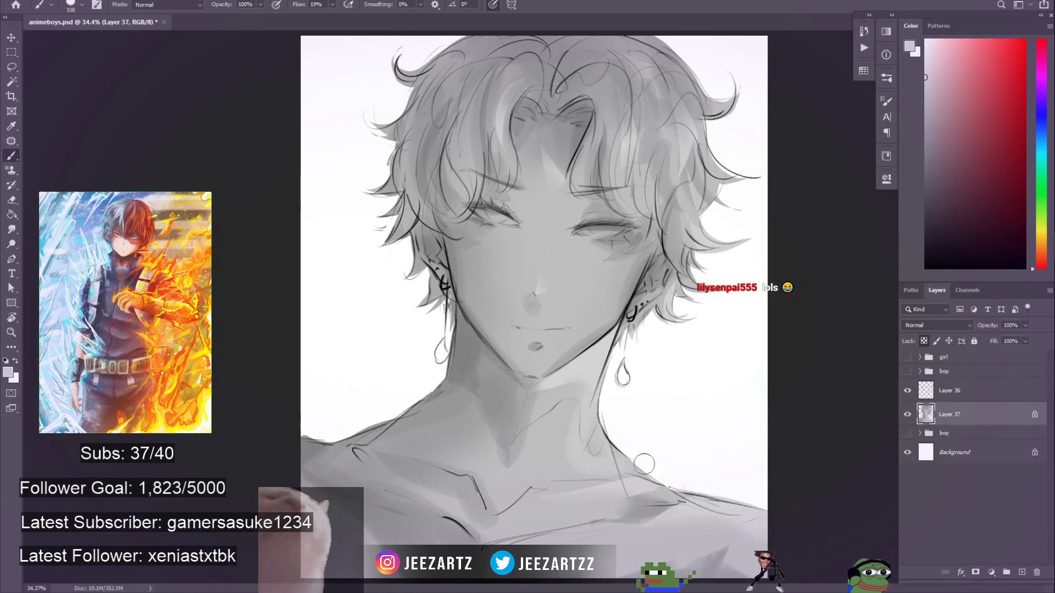